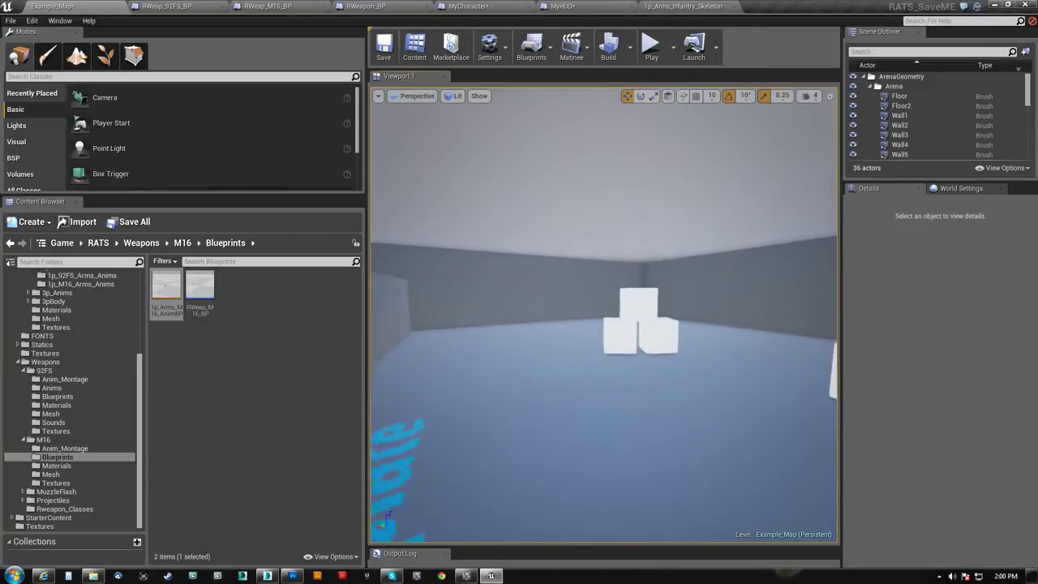
Fly the camera toward the cubes, start Play-In-Editor, and aim down the pistol's sights.
right_click_drag(461, 215, 460, 215)
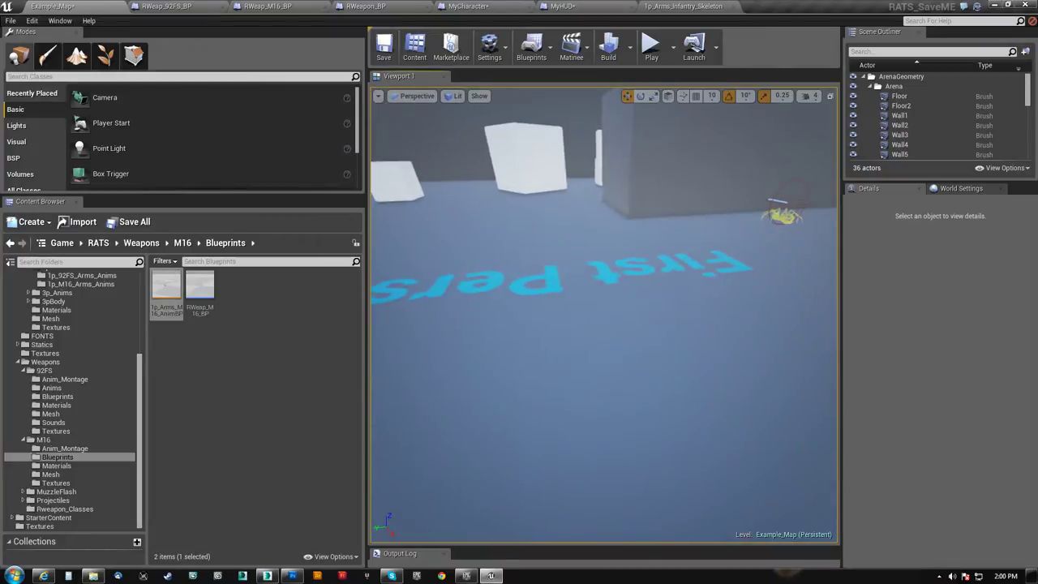
mouse_move(706, 290)
right_mouse_down()
mouse_move(703, 421)
mouse_move(440, 428)
right_mouse_up()
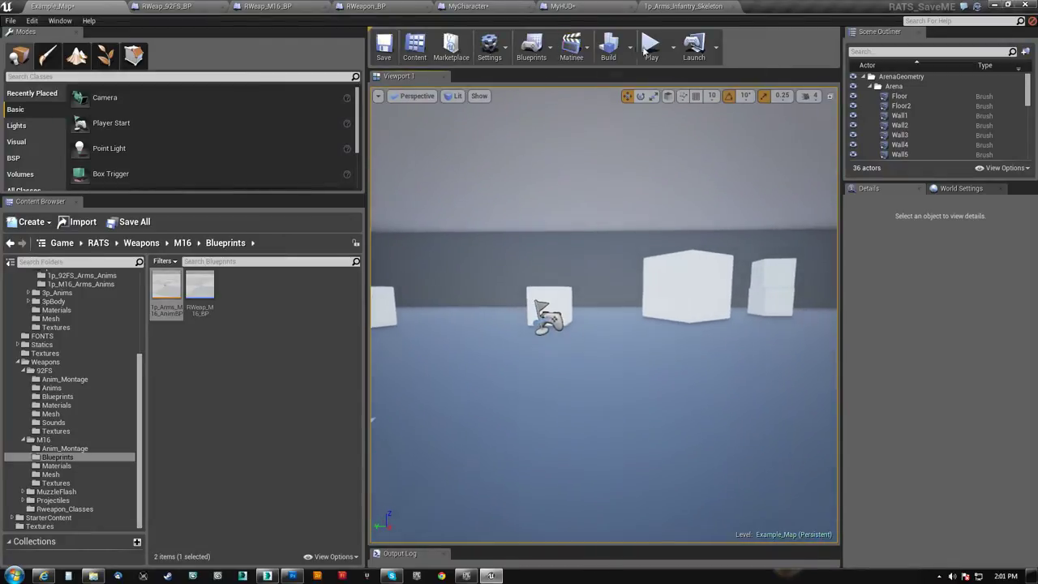
left_click(646, 47)
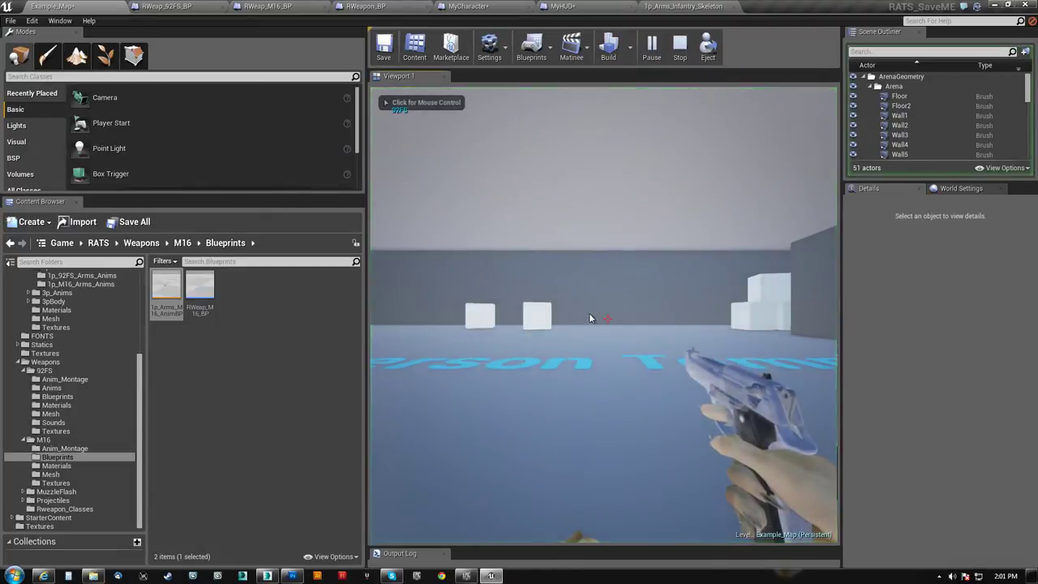
right_click(577, 322)
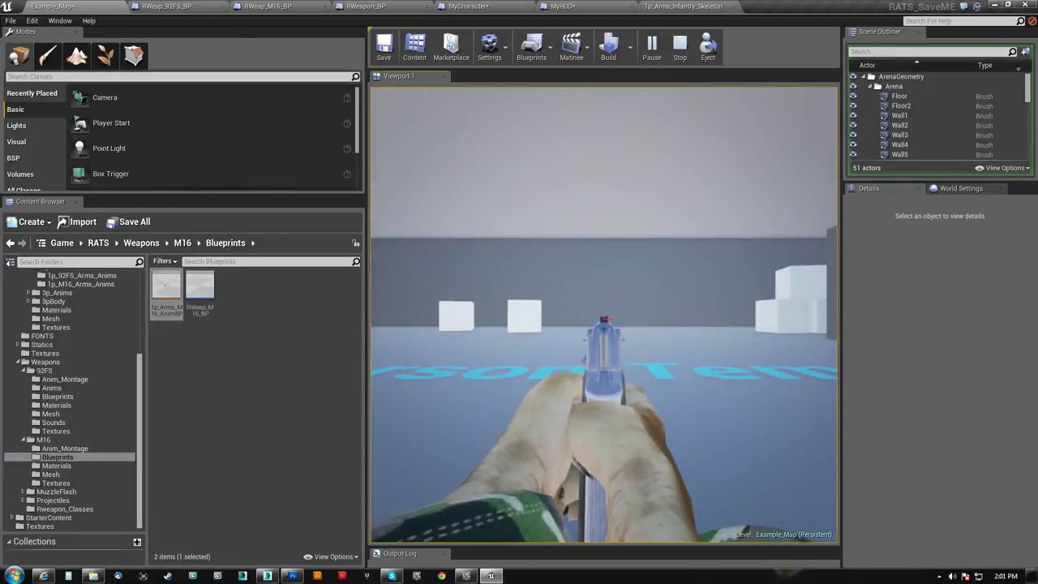
Cycle between the M16 and pistol with keys 2 and 1, then end the game test.
key("2")
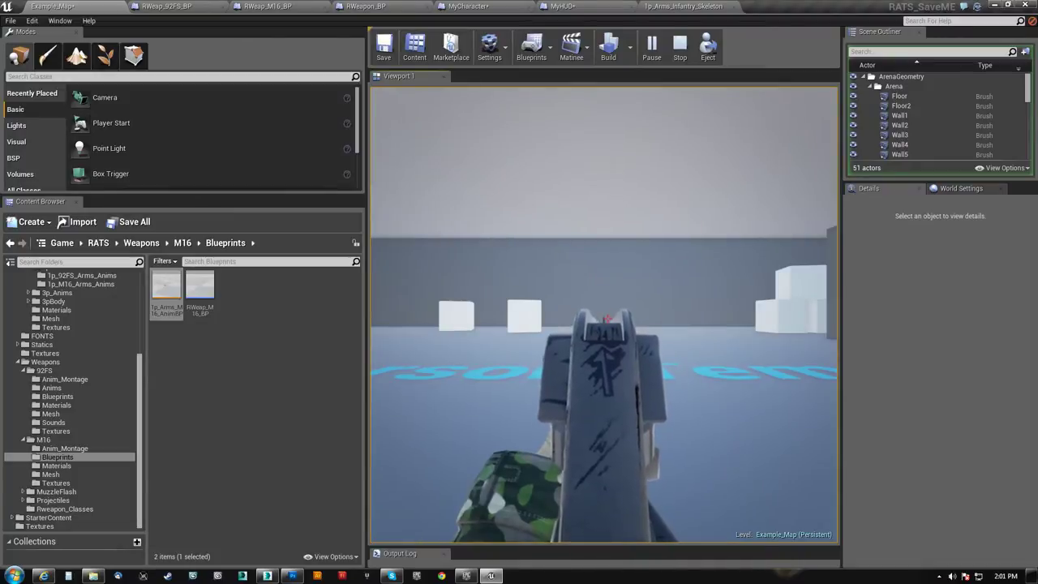
key("1")
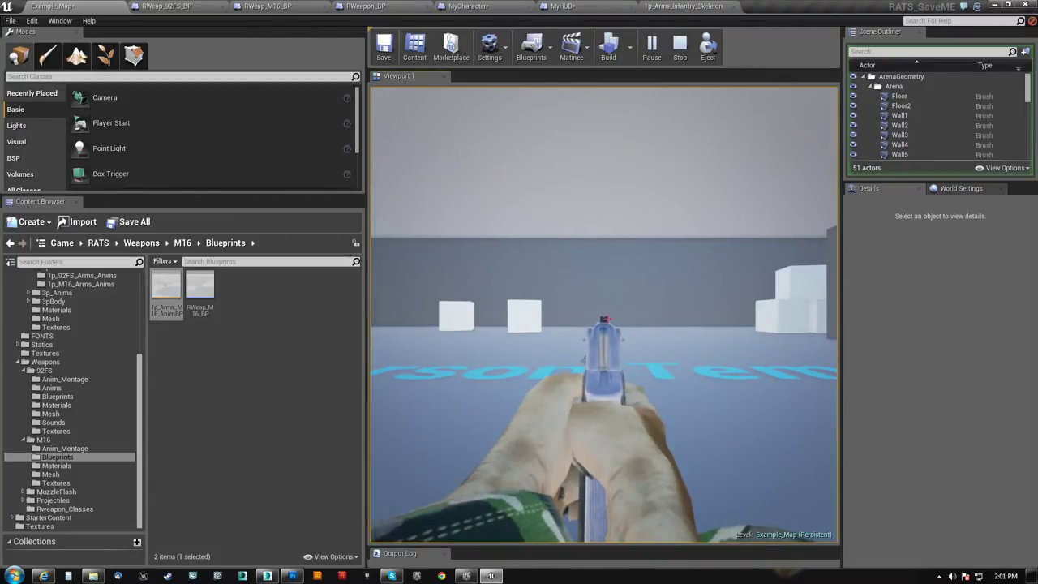
key("2")
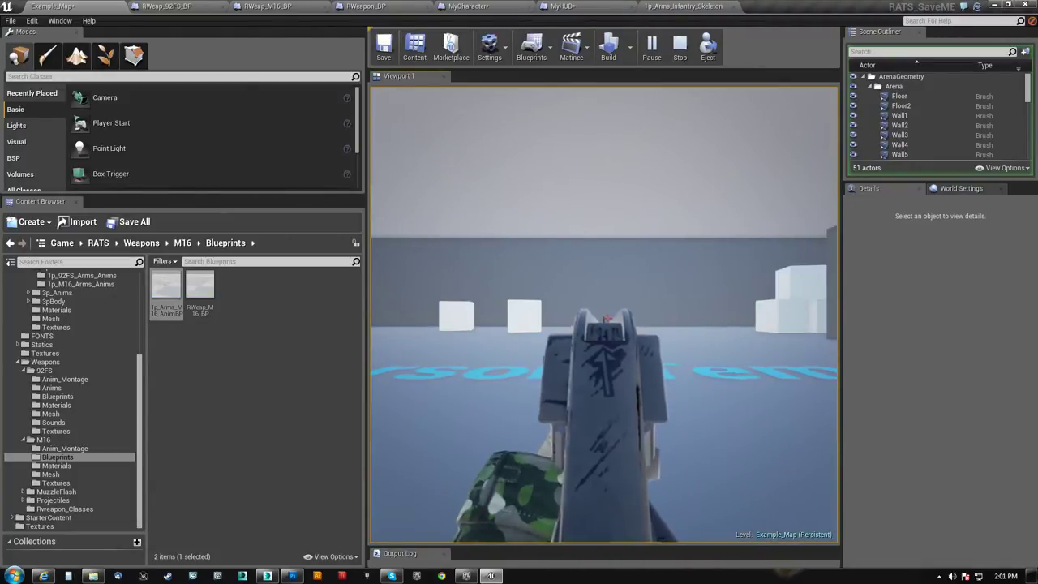
key("Escape")
Move both subtract-8 nodes in MyHUD's graph above the comment box, then view the crosshair in Photoshop.
left_click(594, 10)
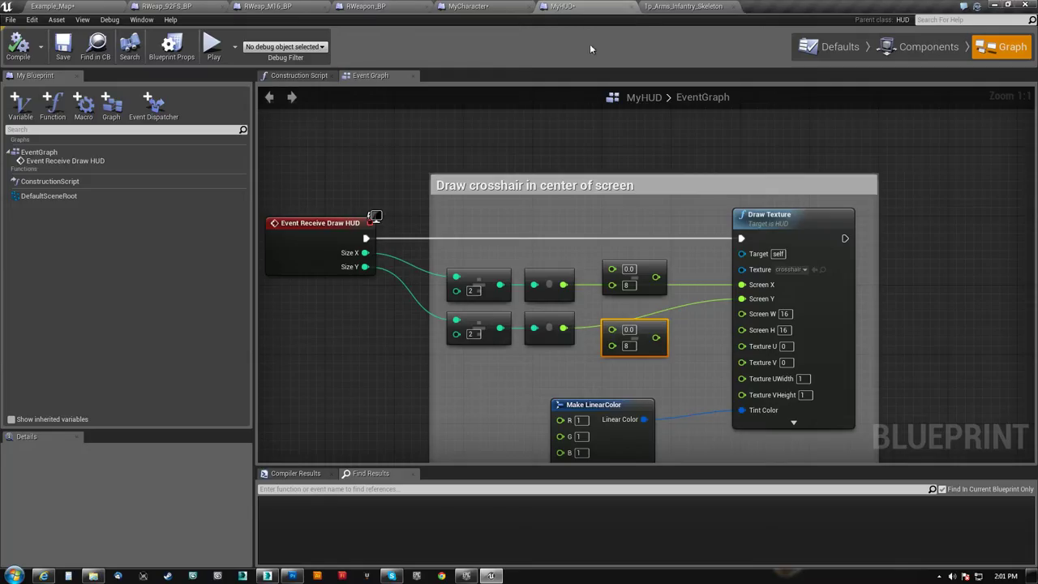
left_click(609, 197, "ctrl")
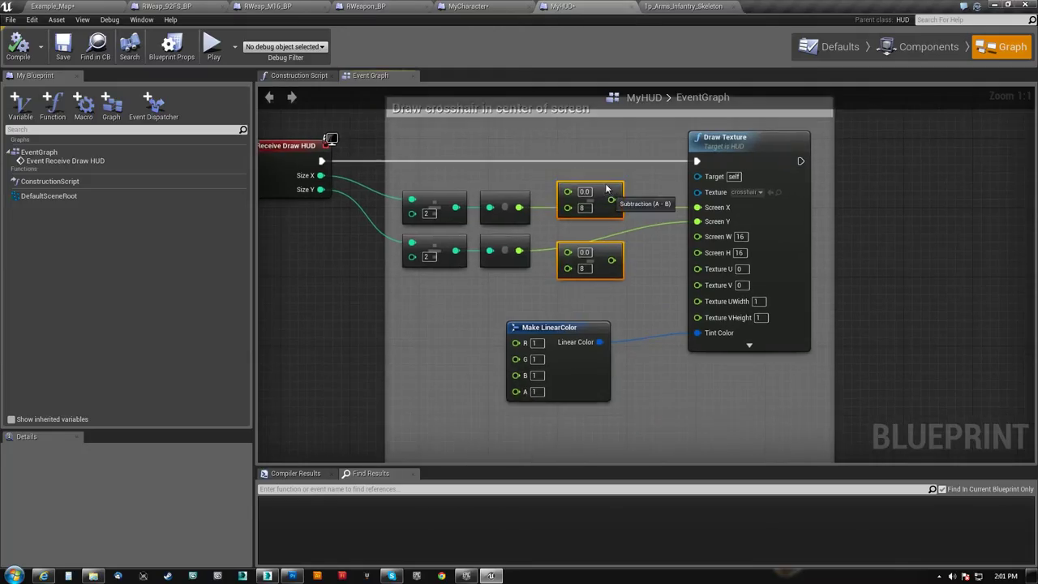
left_click_drag(610, 197, 597, 92)
right_click_drag(391, 203, 573, 210)
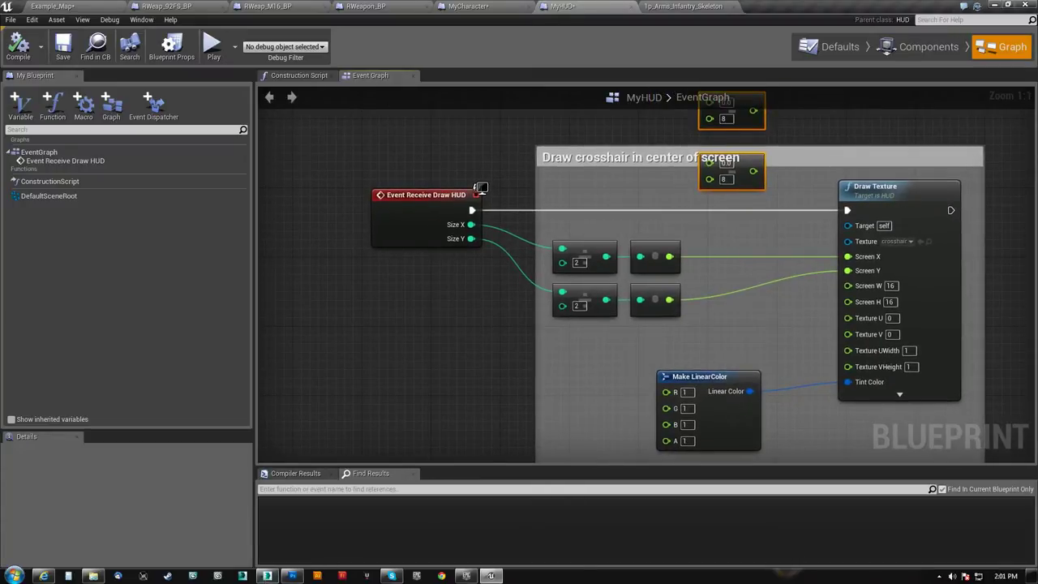
left_click(292, 576)
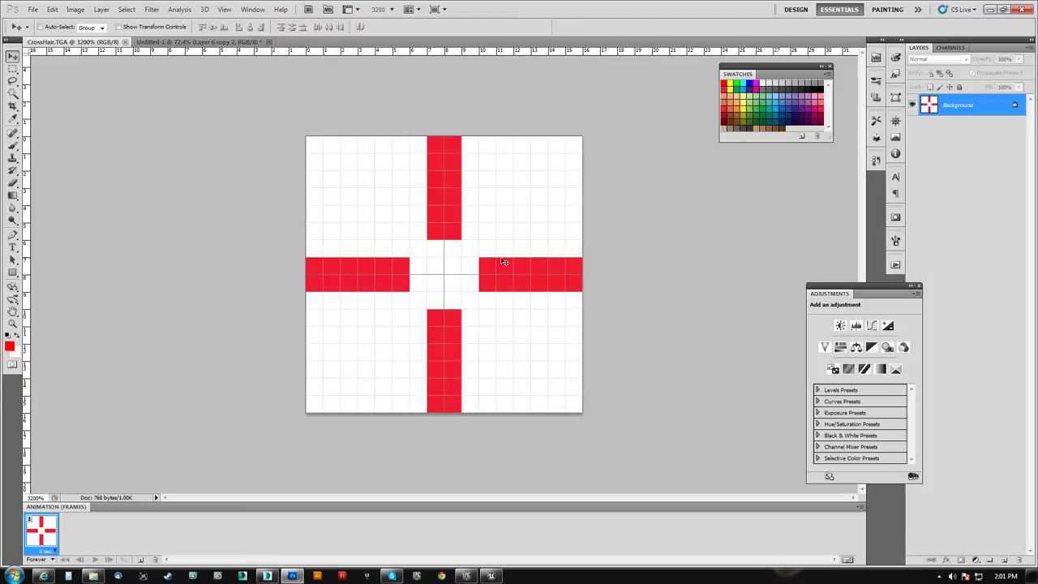
Inspect the red CrossHair.TGA texture, then return to the MyHUD graph.
left_click(492, 576)
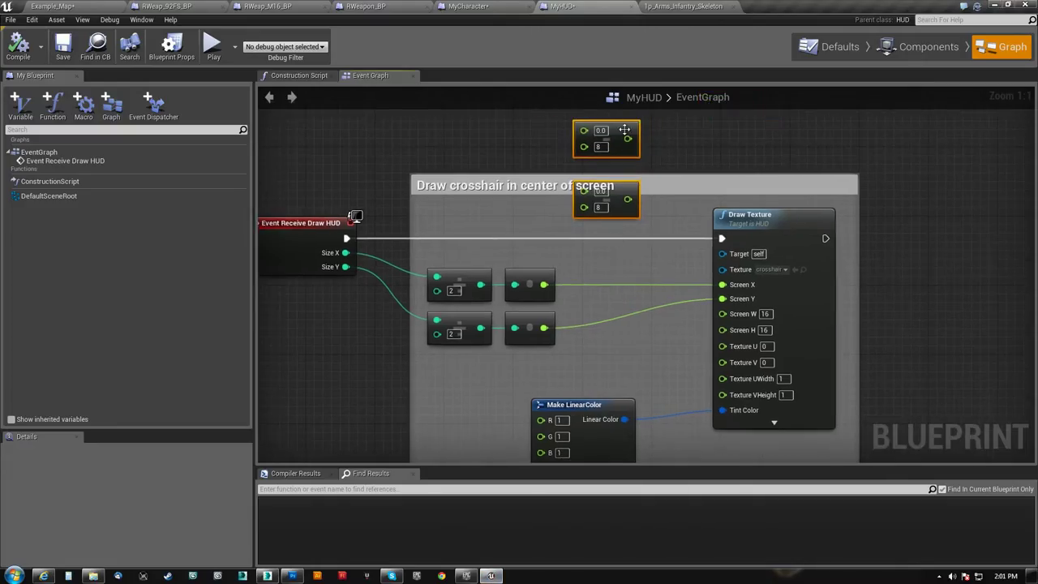
Route halved width and height through subtract-8 nodes into Screen X/Y, compile, and return to Example_Map.
left_click_drag(625, 129, 633, 269)
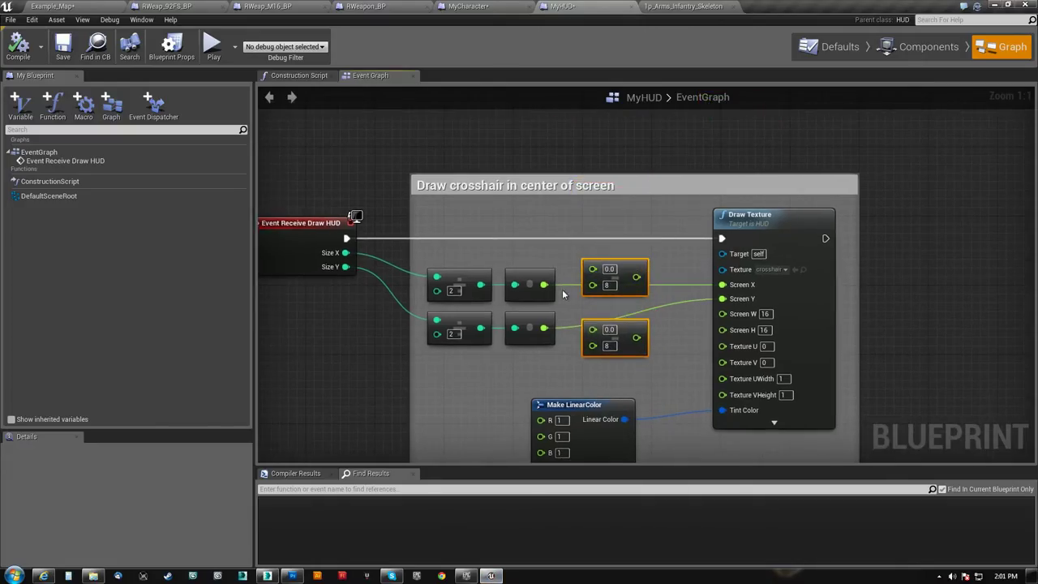
left_click_drag(544, 285, 593, 268)
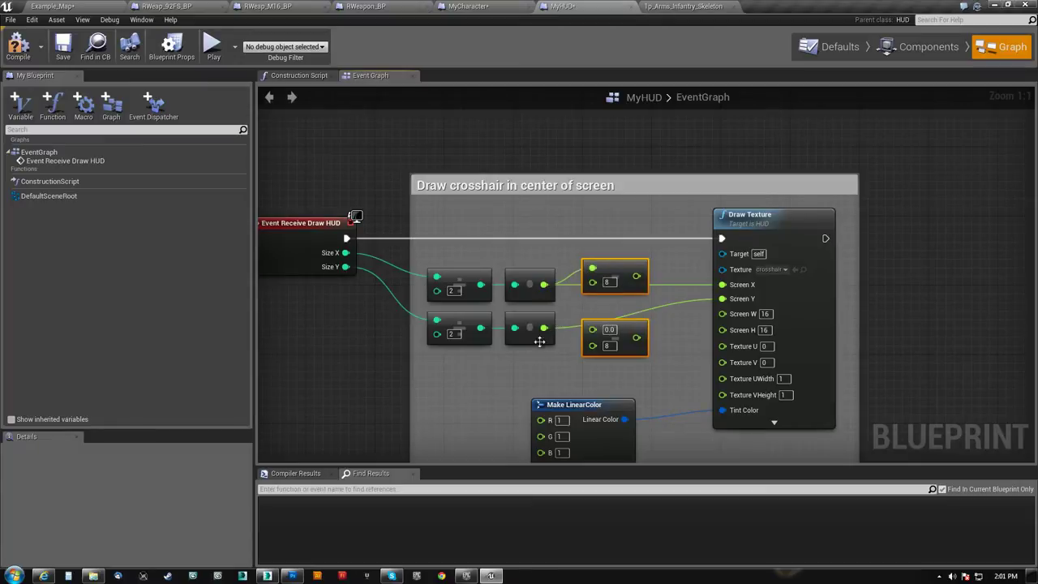
left_click_drag(544, 328, 592, 329)
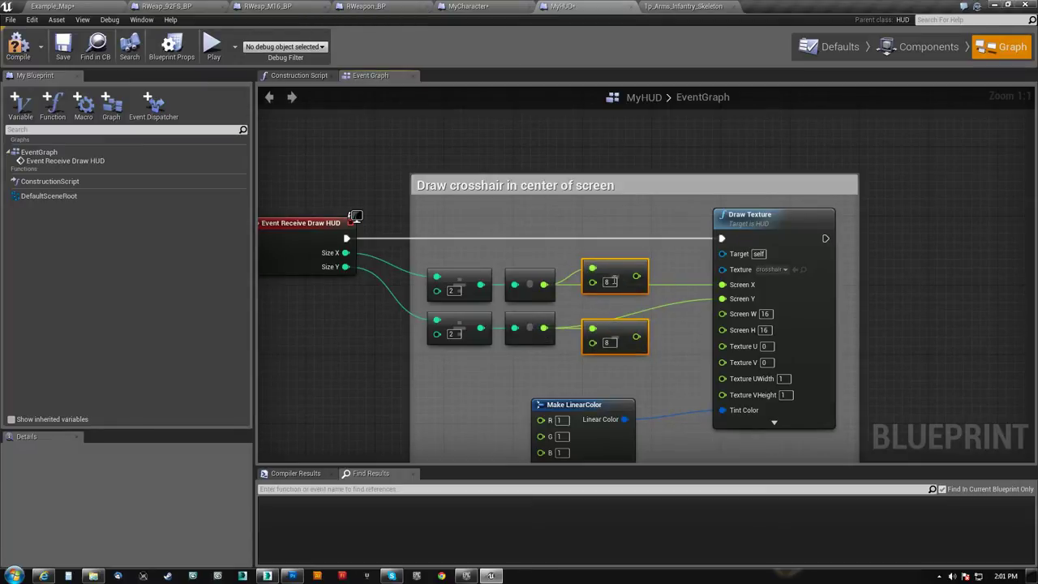
left_click_drag(637, 277, 722, 284)
left_click_drag(637, 337, 722, 298)
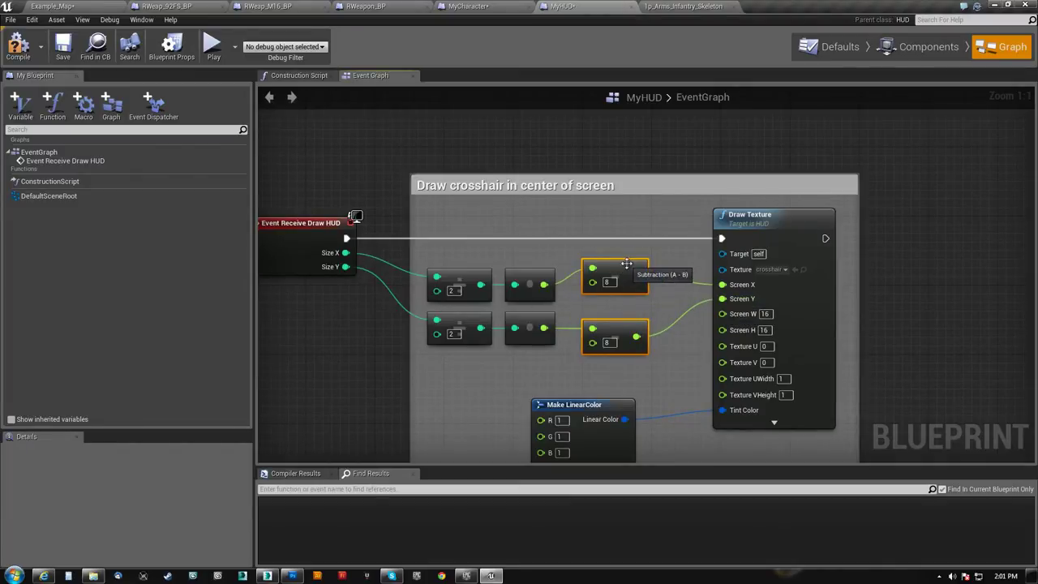
left_click(30, 59)
left_click(57, 5)
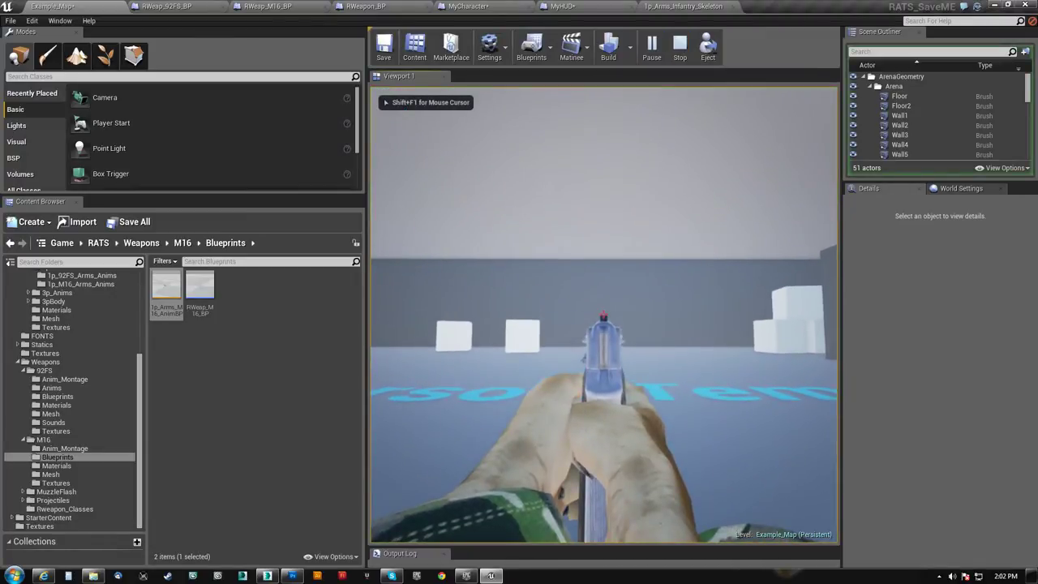
Switch to the M16 in the game test, stop it, open the arms skeleton's animation editor, then switch to 3ds Max.
key("2")
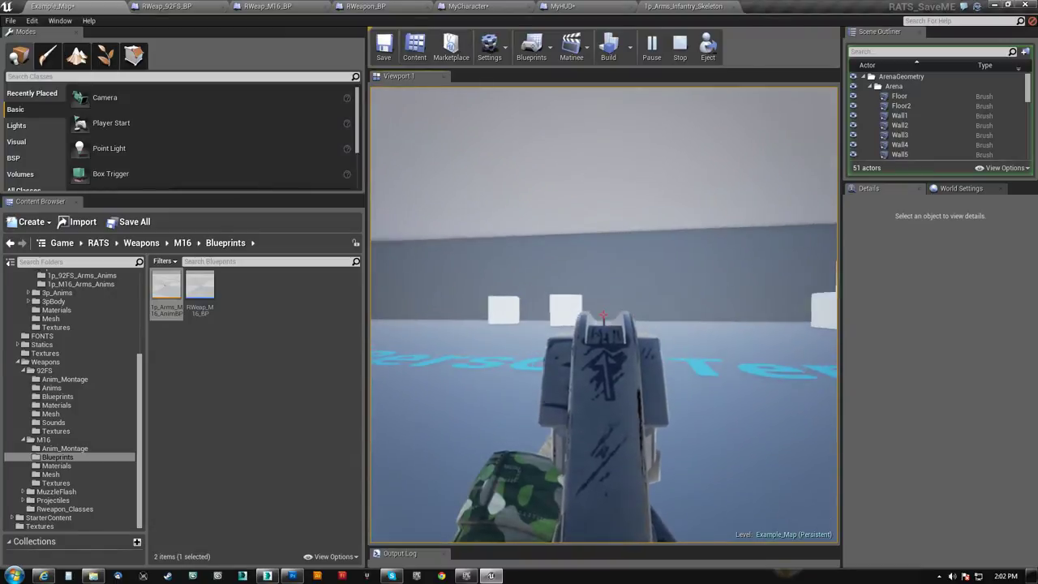
key("Escape")
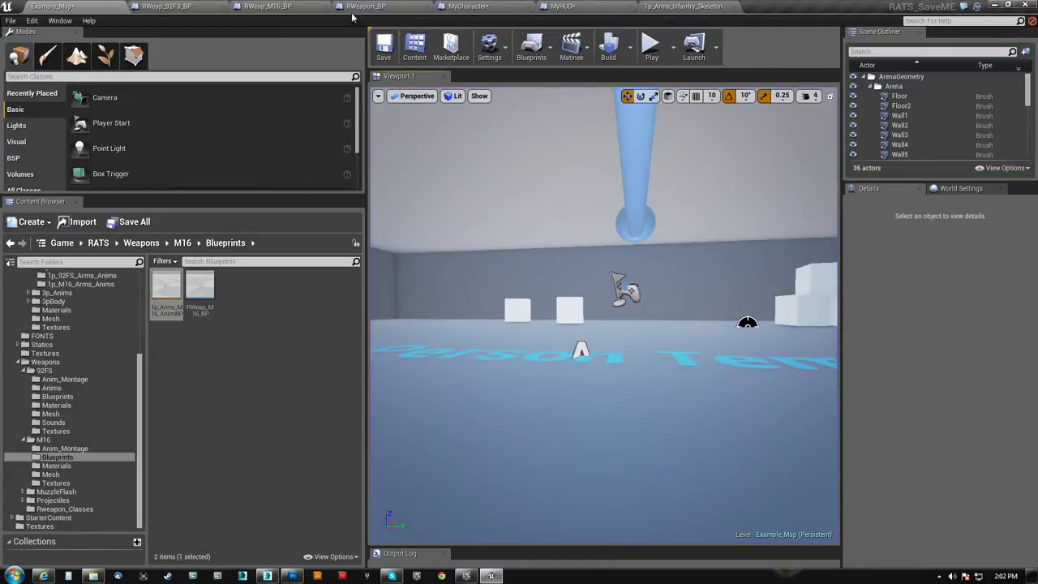
left_click(682, 5)
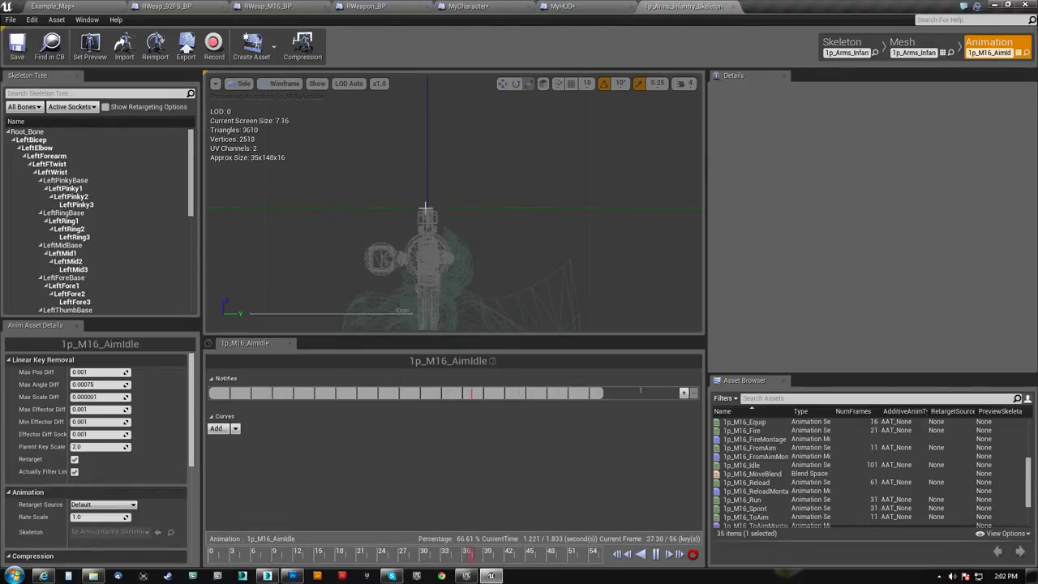
key("alt+Tab")
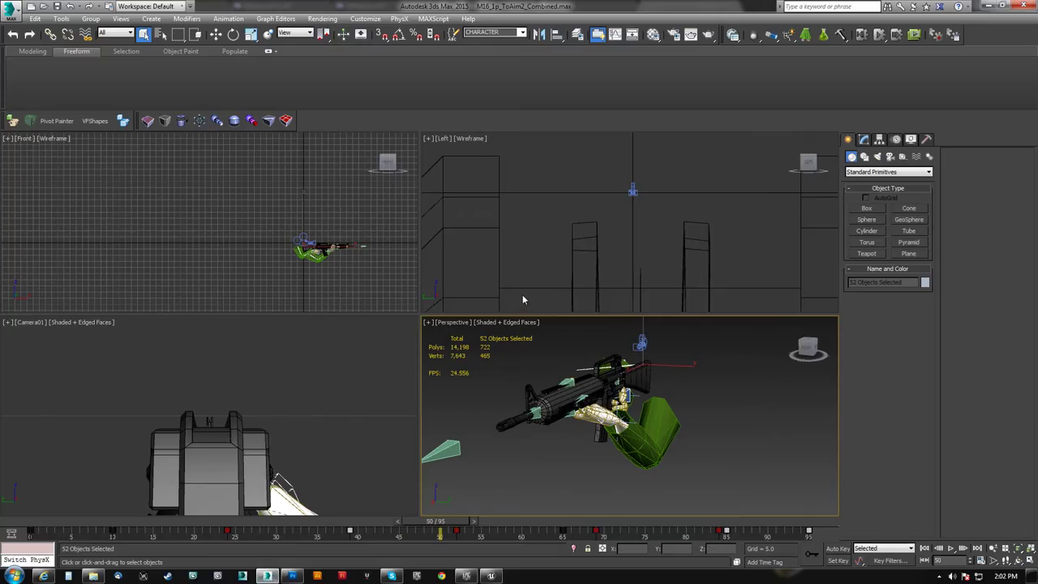
middle_click_drag(601, 234, 584, 208)
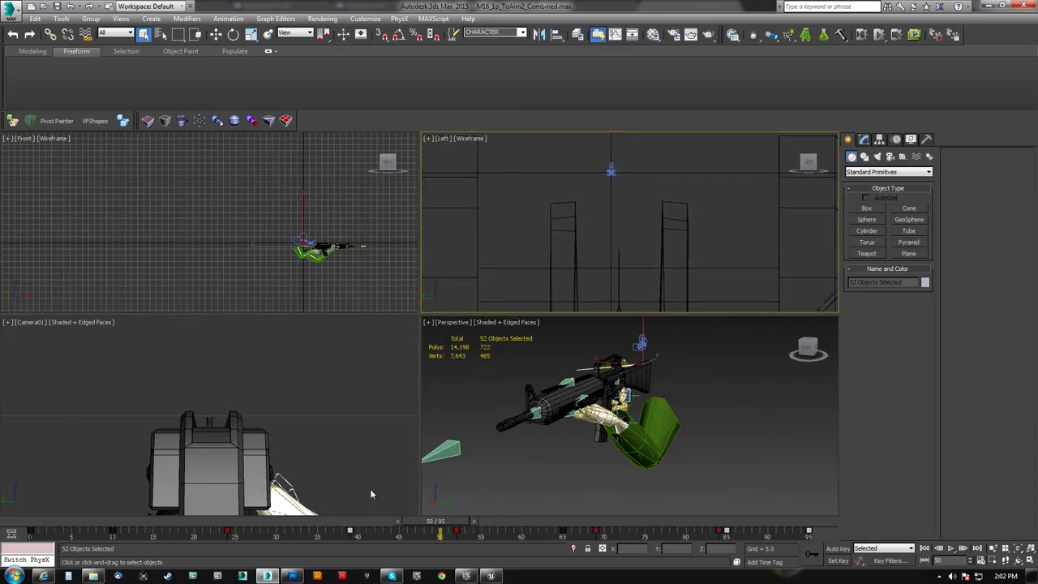
mouse_move(447, 527)
left_mouse_down()
mouse_move(358, 512)
mouse_move(383, 512)
left_mouse_up()
key("q")
middle_click_drag(604, 179, 617, 202)
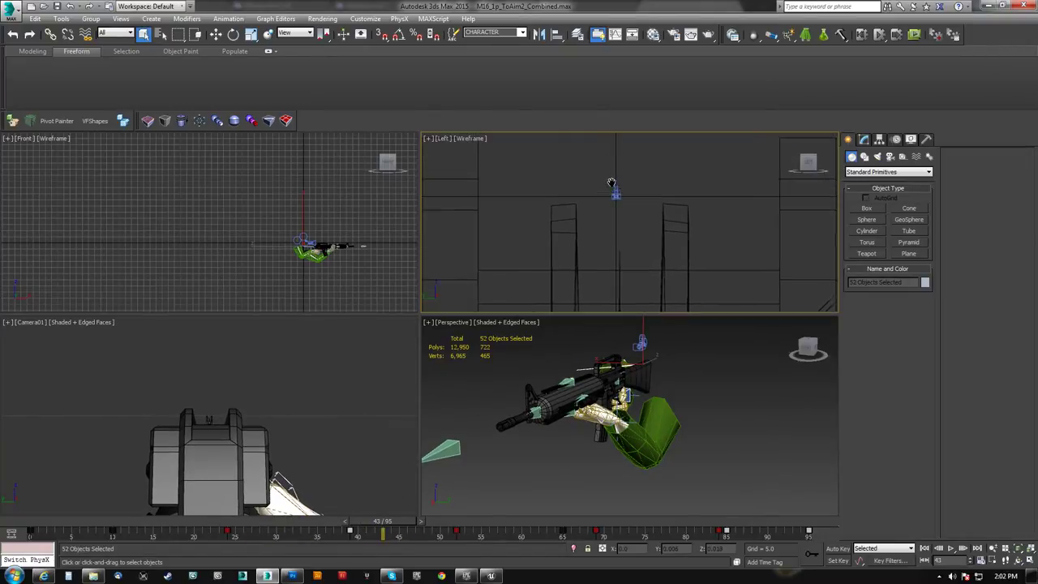
scroll(617, 203, "up", 2)
scroll(618, 202, "up", 1)
scroll(604, 195, "up", 1)
scroll(608, 213, "up", 1)
scroll(612, 206, "down", 1)
middle_click_drag(616, 203, 616, 195)
scroll(616, 191, "down", 2)
middle_click_drag(604, 243, 598, 298)
scroll(591, 215, "down", 2)
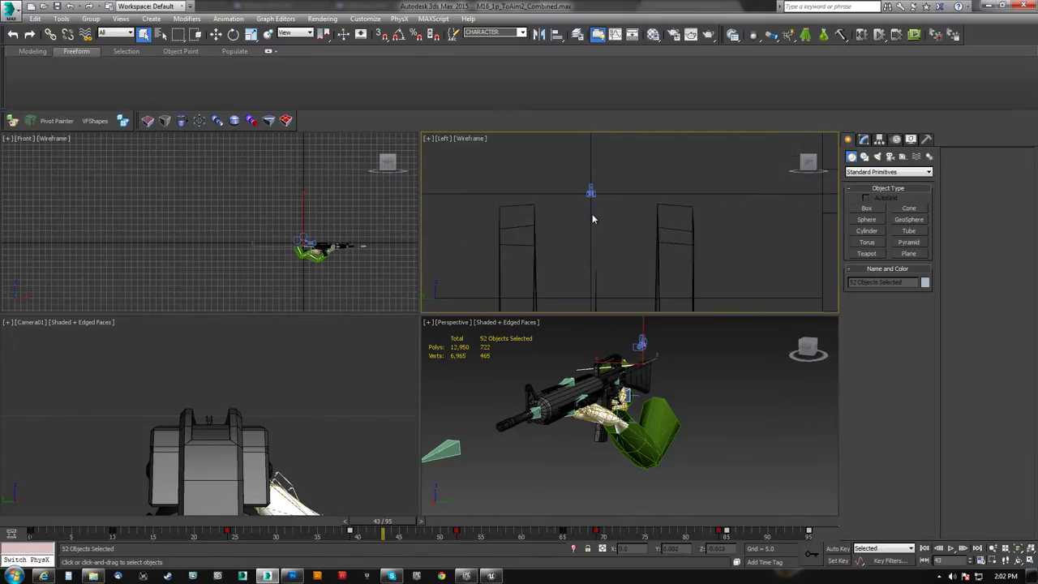
mouse_move(389, 525)
left_mouse_down()
mouse_move(429, 525)
mouse_move(324, 501)
mouse_move(370, 503)
left_mouse_up()
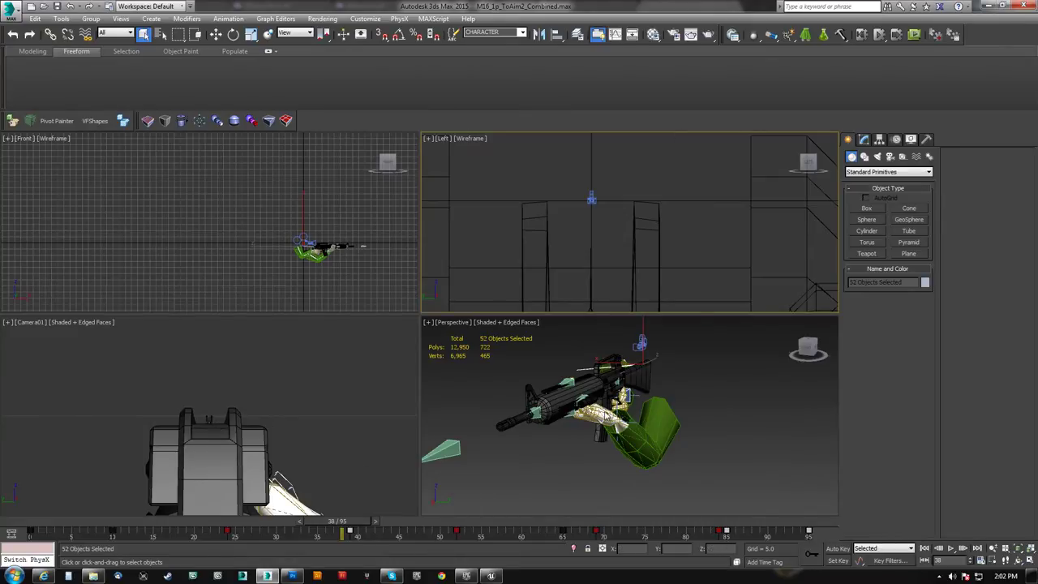
middle_click_drag(519, 409, 554, 411, "alt")
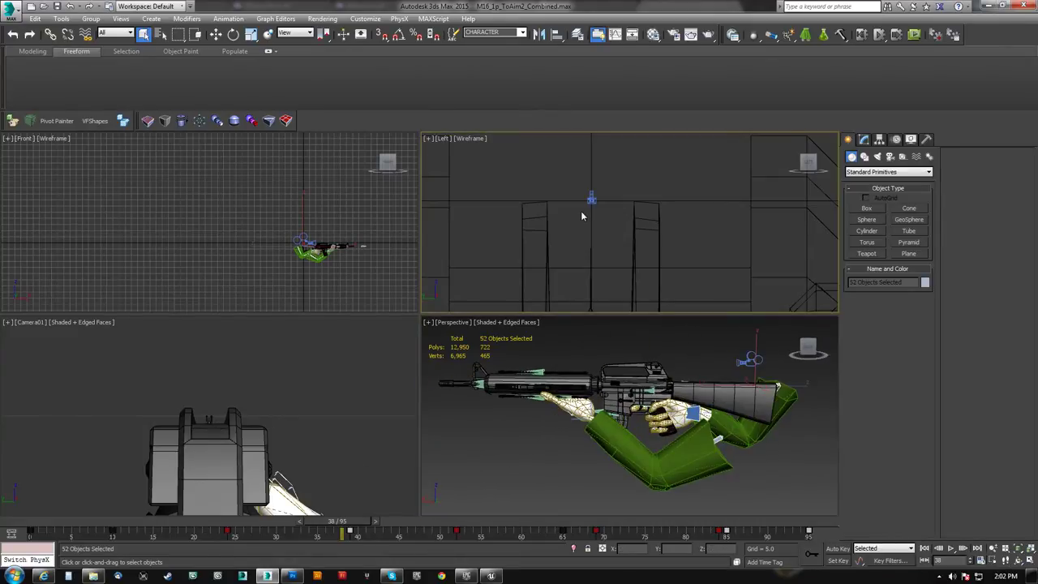
scroll(580, 216, "up", 3)
scroll(591, 204, "up", 4)
scroll(593, 205, "down", 2)
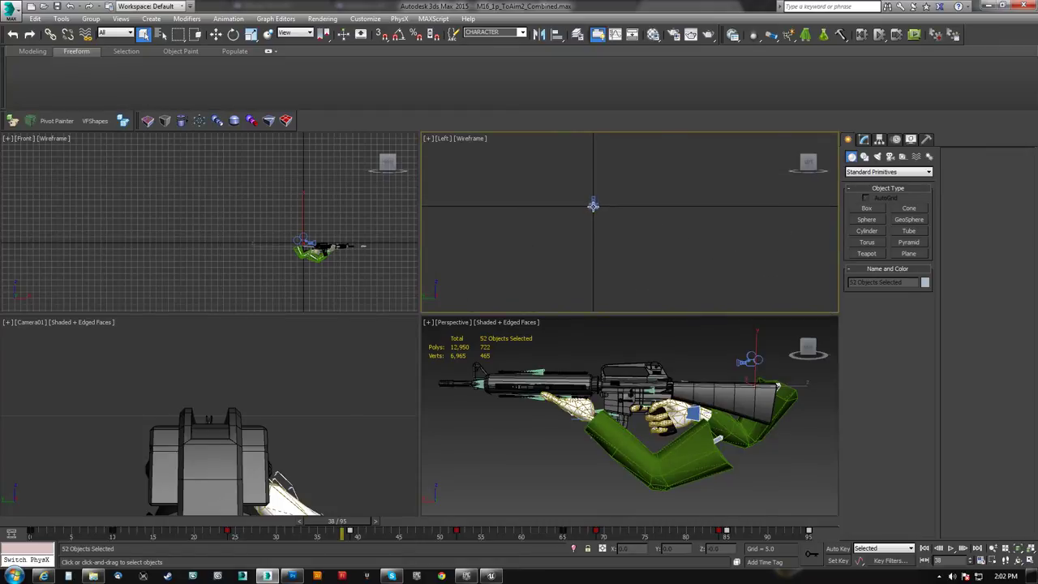
scroll(593, 205, "down", 3)
scroll(590, 215, "down", 2)
scroll(595, 191, "down", 2)
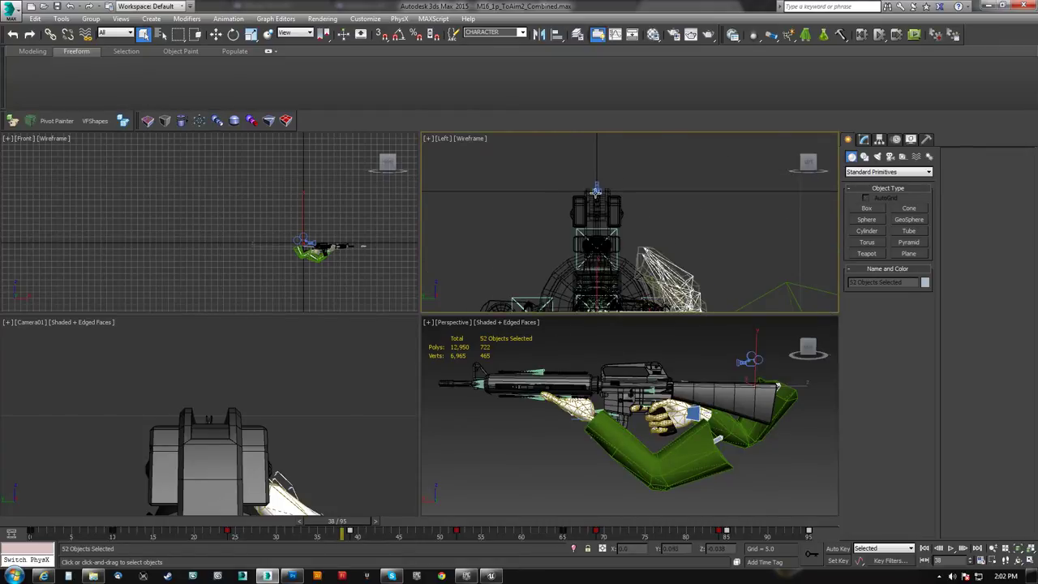
scroll(596, 202, "up", 3)
mouse_move(353, 522)
left_mouse_down()
mouse_move(25, 516)
mouse_move(214, 505)
mouse_move(235, 535)
mouse_move(364, 561)
left_mouse_up()
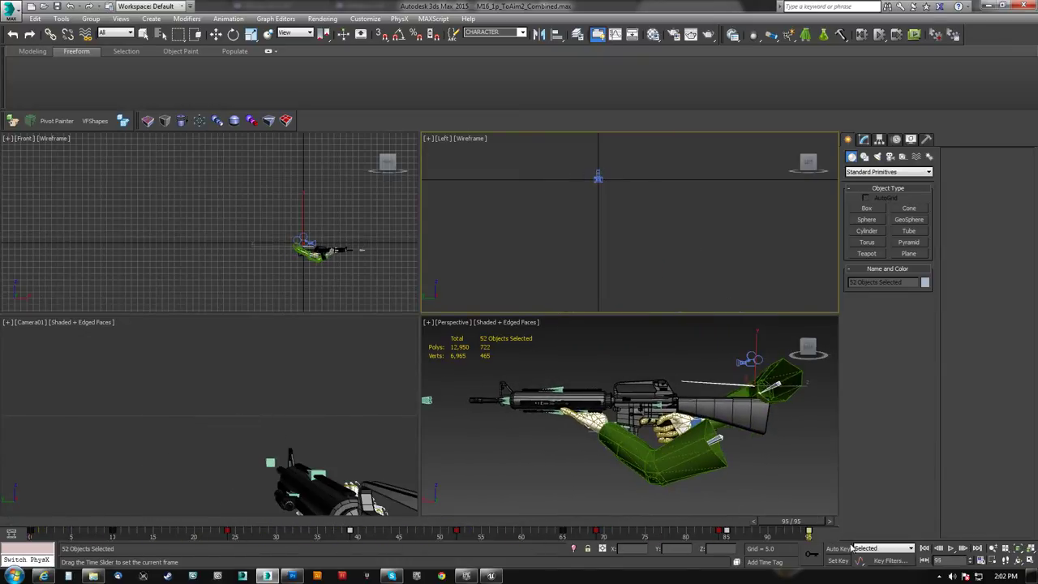
Hide the grid in the 1p_M16_AimIdle preview via Show > Scene Setup and pan the view.
left_click(491, 576)
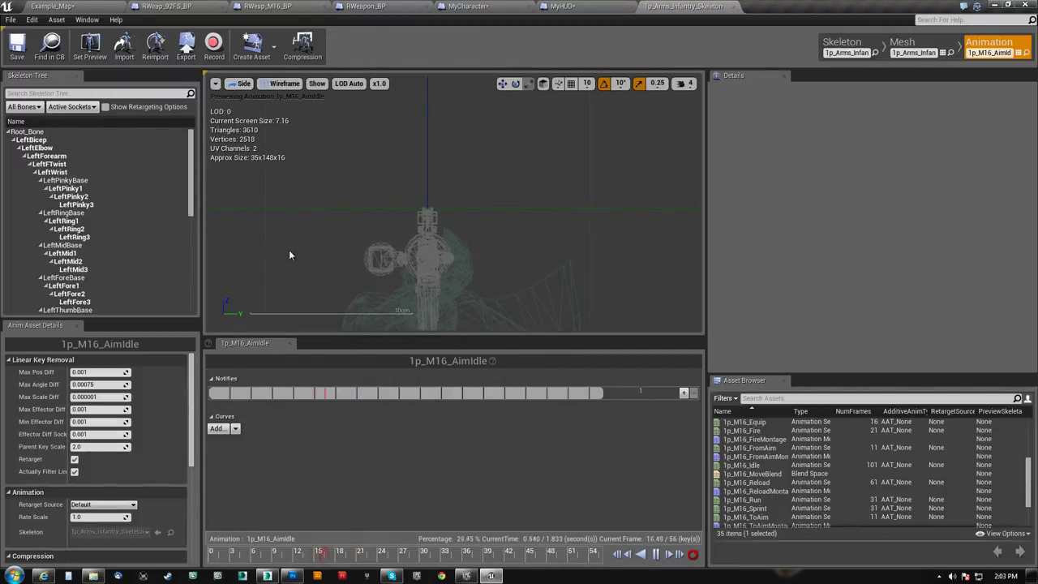
left_click(314, 84)
mouse_move(333, 355)
left_click(410, 427)
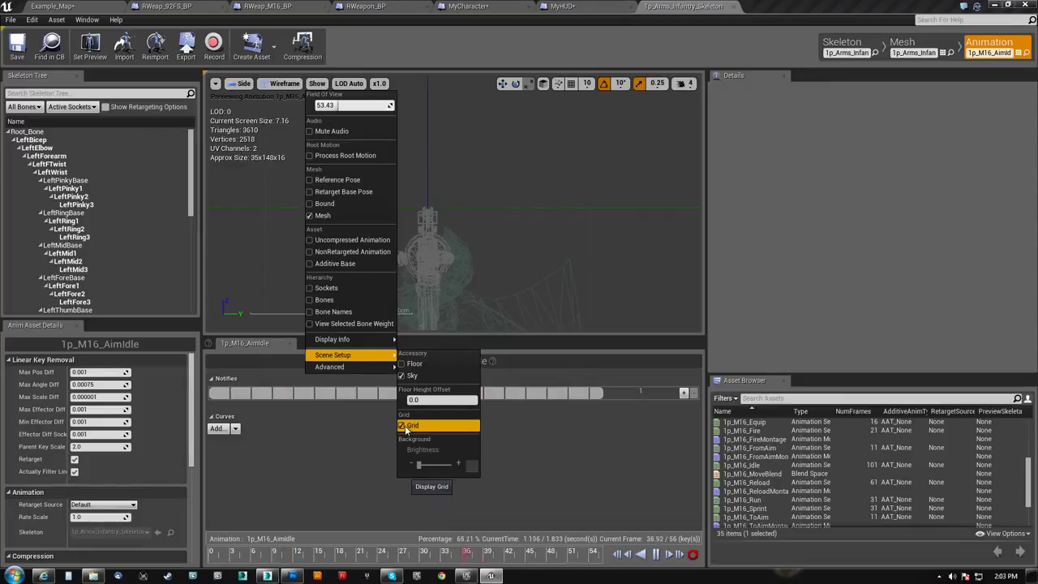
left_click(418, 231)
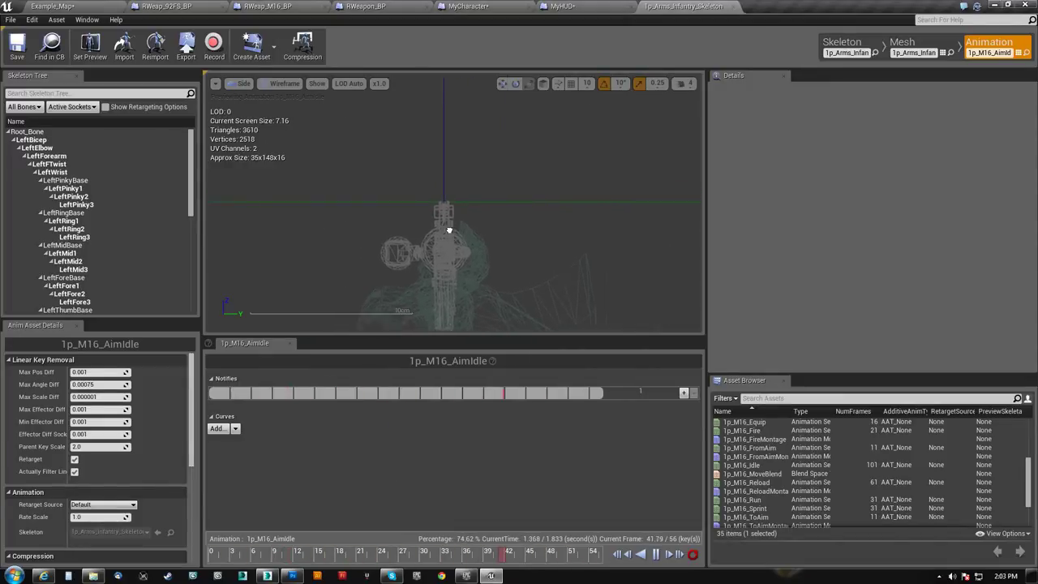
right_click_drag(448, 231, 452, 213)
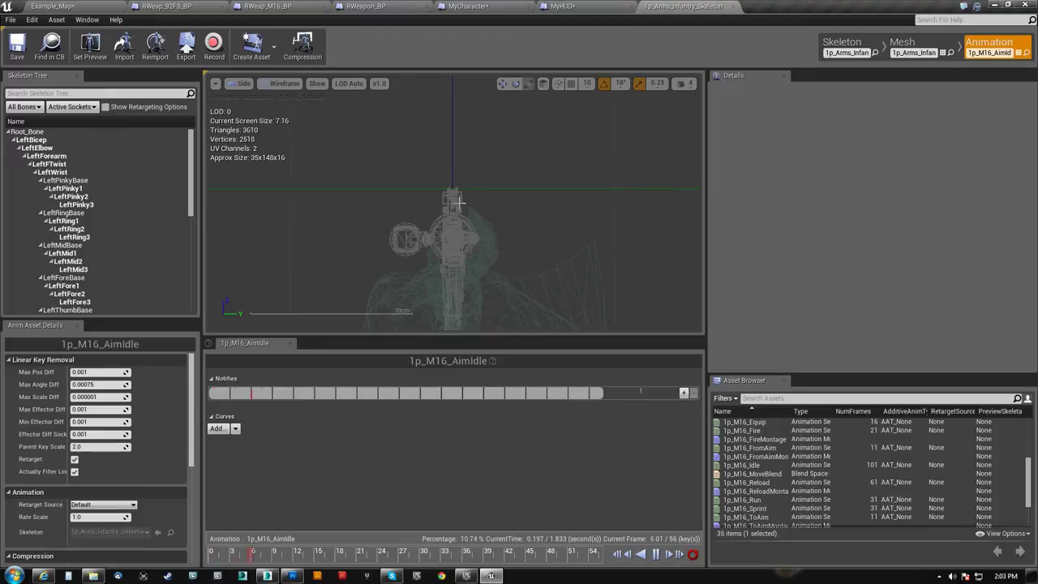
Fly around Example_Map, then view RWeap_M16_BP's defaults with aim offset -10, 0, 0.
left_click(490, 575)
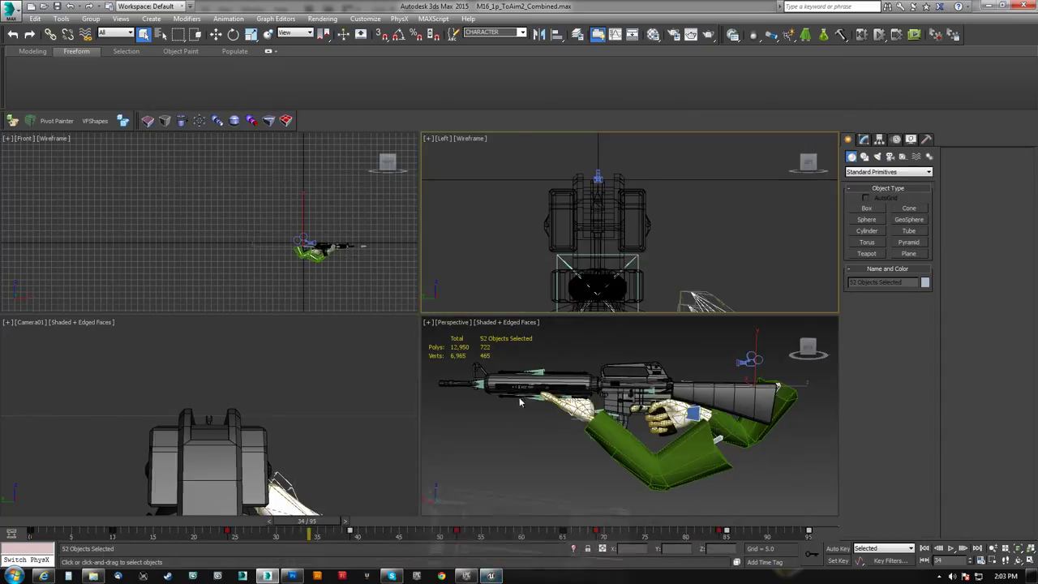
left_click(490, 576)
left_click(94, 12)
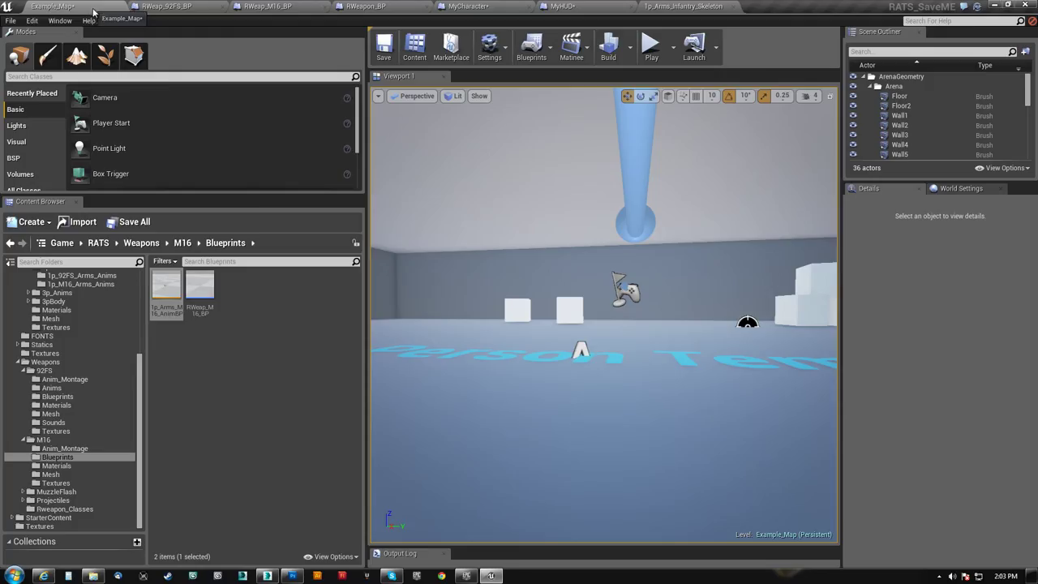
mouse_move(381, 220)
left_mouse_down()
mouse_move(349, 211)
mouse_move(357, 207)
left_mouse_up()
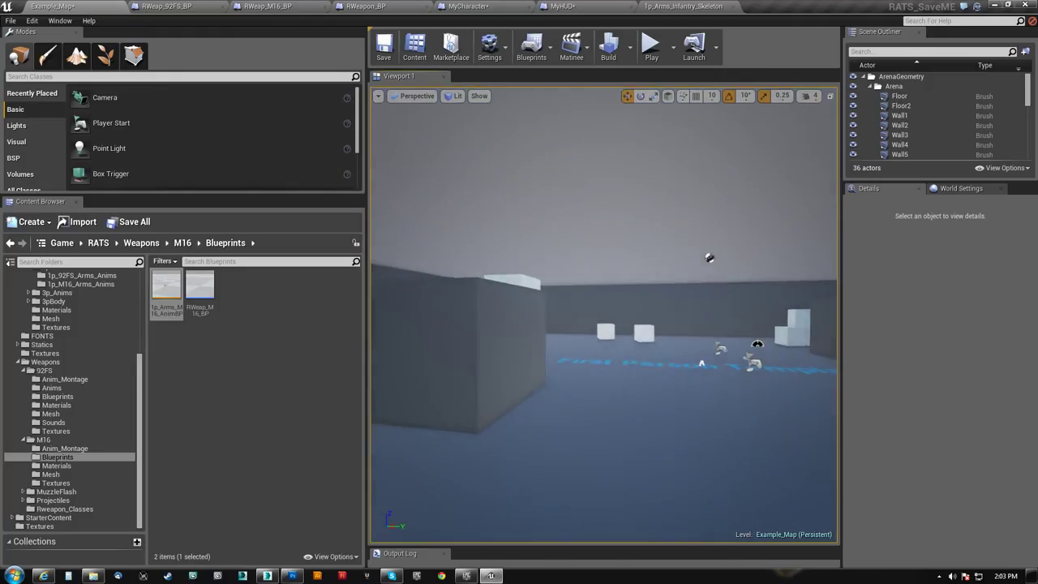
left_click_drag(490, 445, 490, 445)
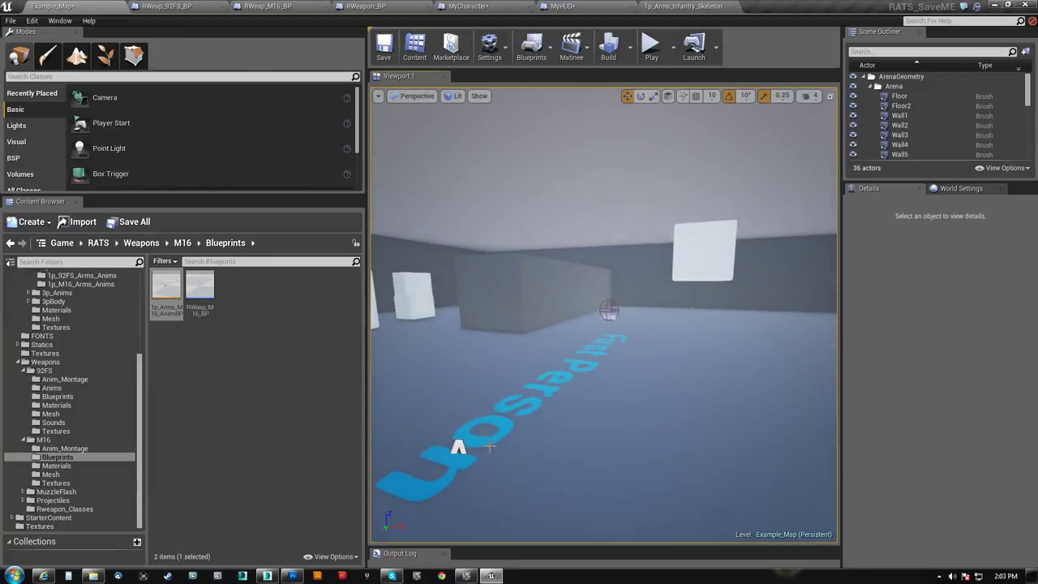
left_click(265, 7)
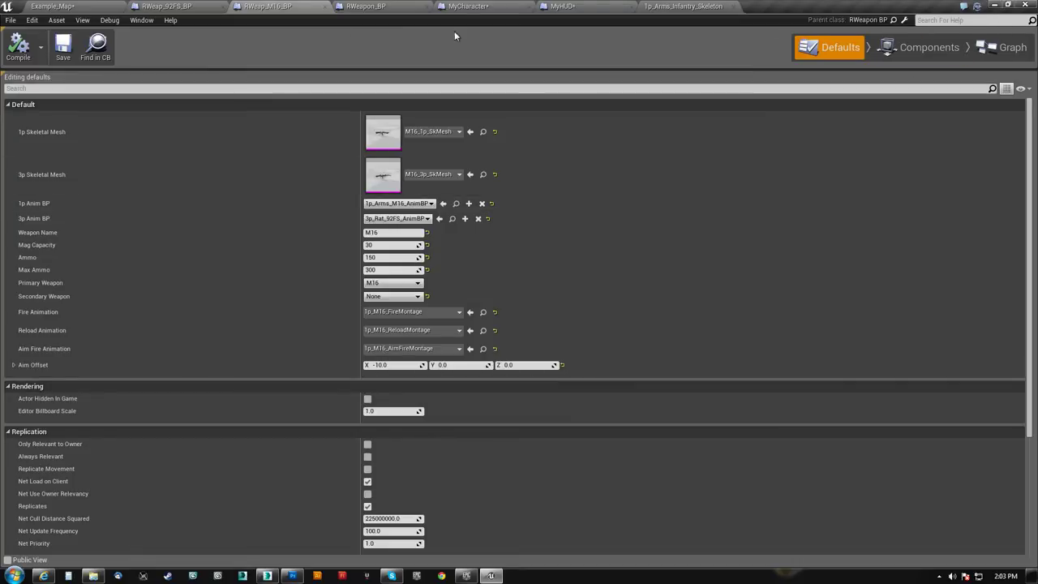
Fly the Example_Map camera toward the white cubes, then reopen and nudge the MyHUD event graph.
left_click(75, 6)
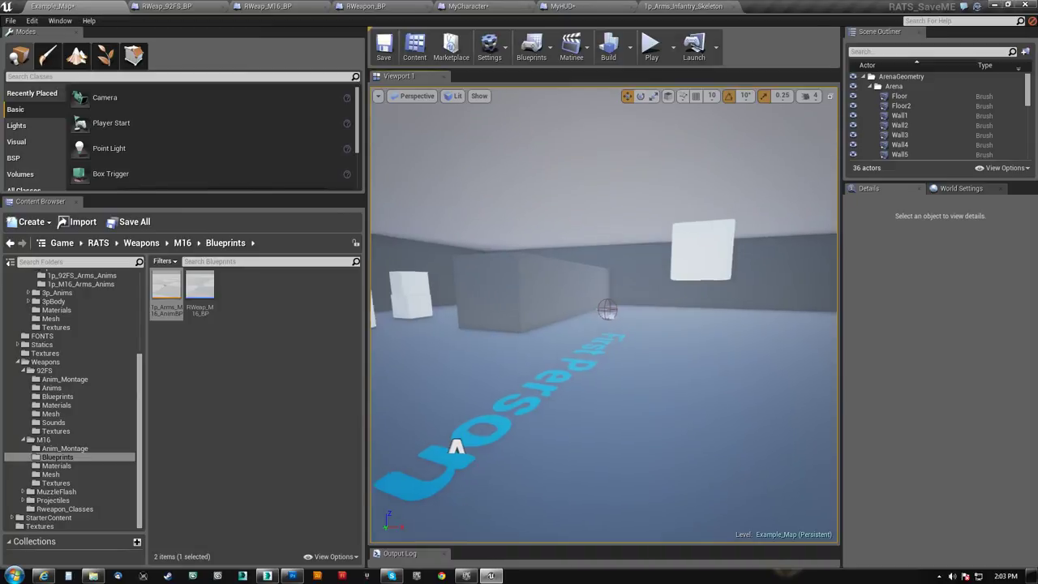
right_click_drag(459, 440, 459, 441)
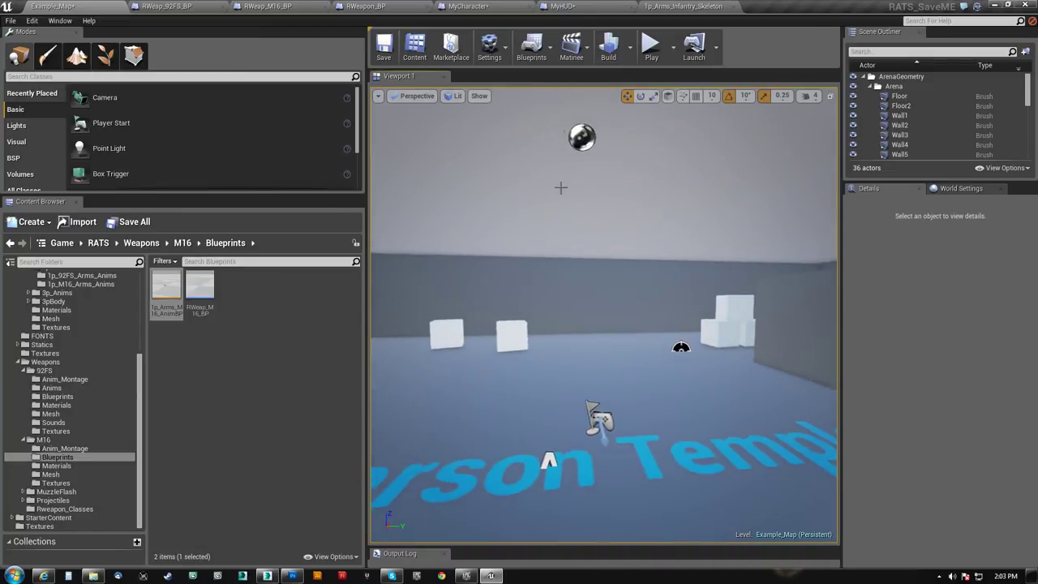
left_click(562, 7)
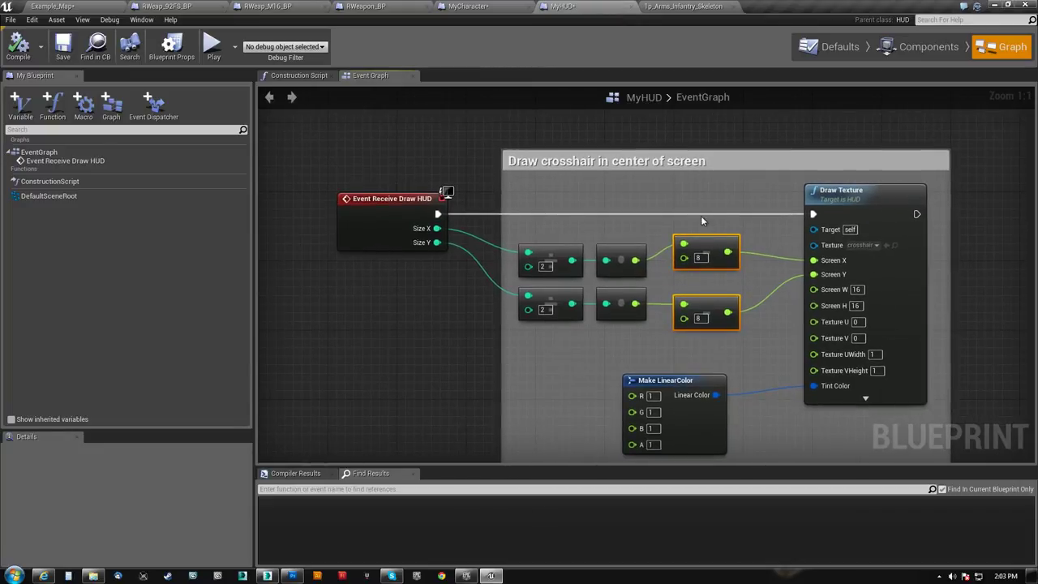
right_click_drag(702, 221, 667, 195)
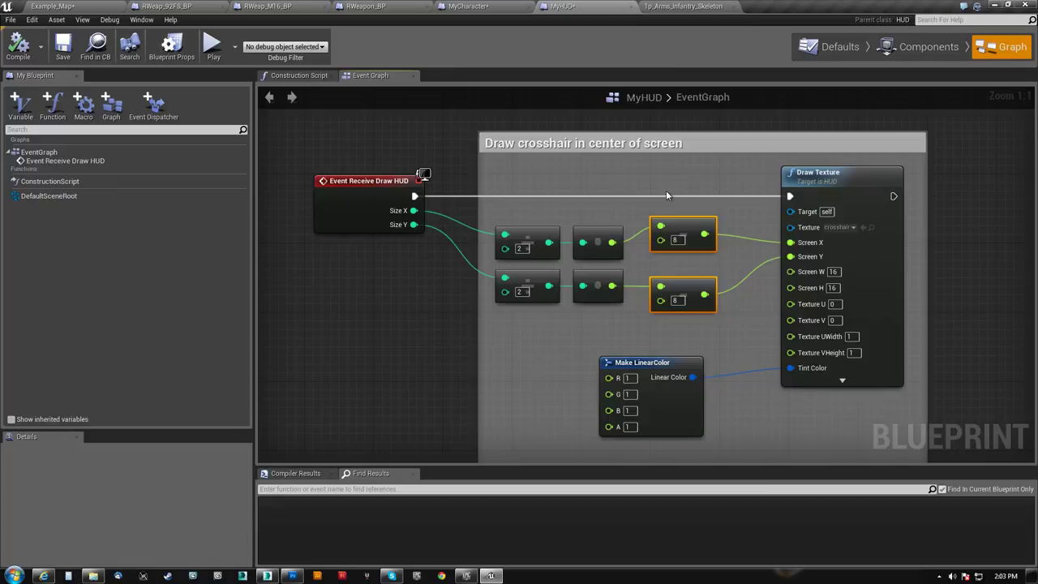